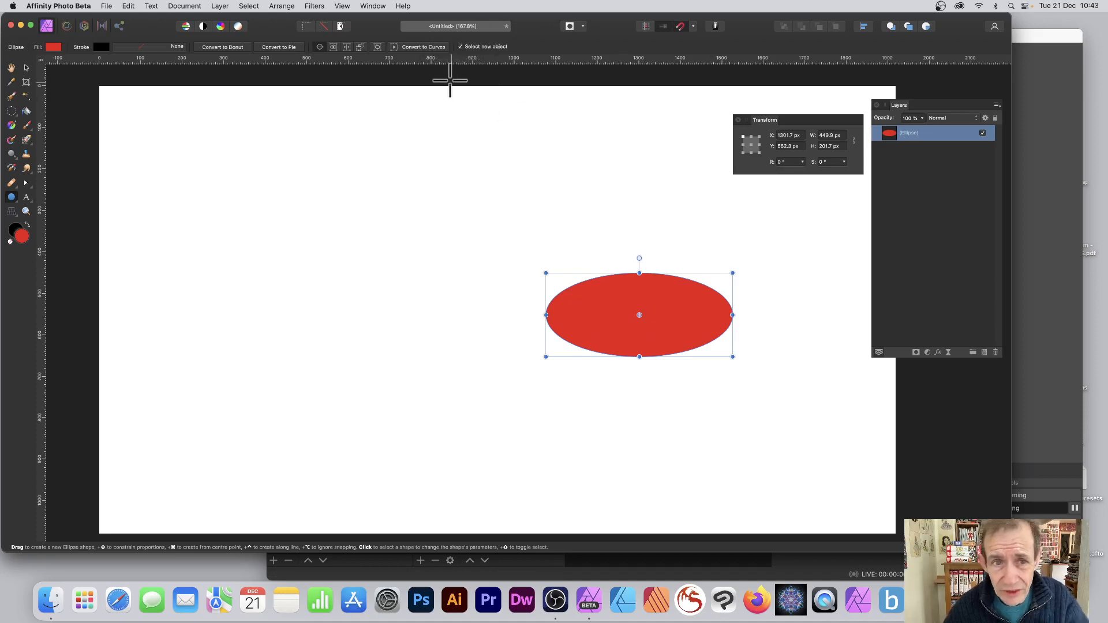
Convert the red ellipse to curves and move its transform origin outside the shape to about X 947 px, Y 556 px
click(429, 48)
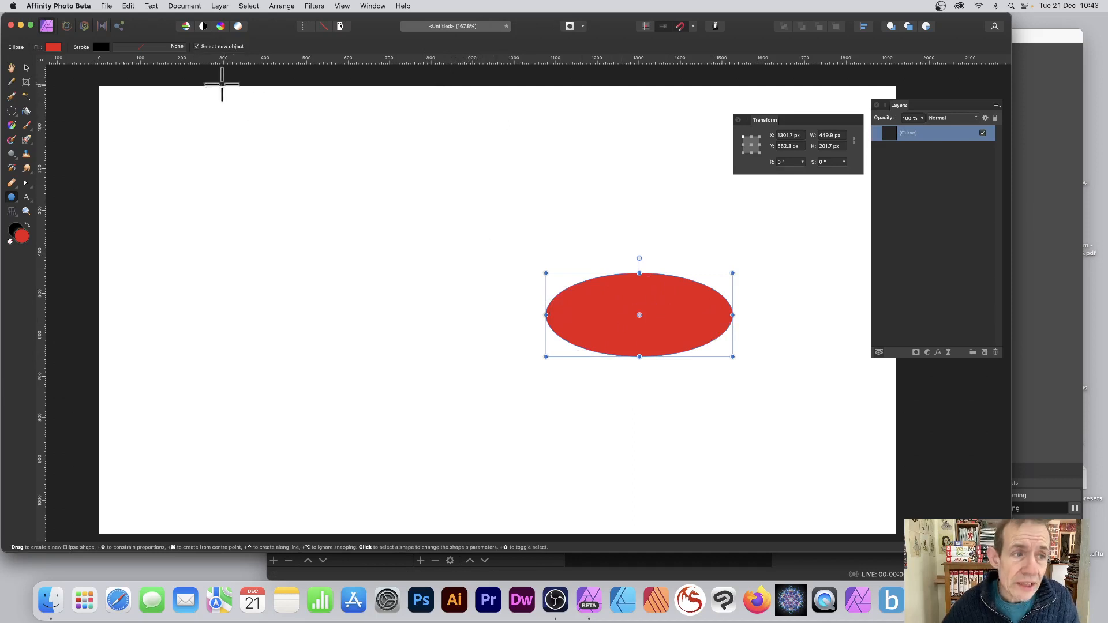
click(27, 68)
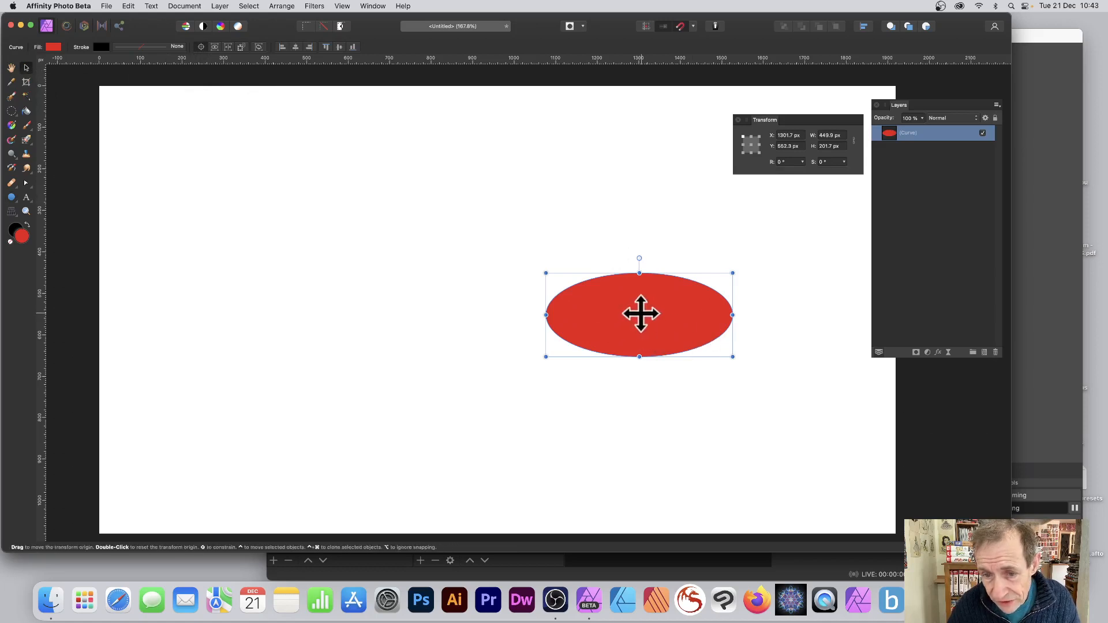
drag(638, 314, 492, 316)
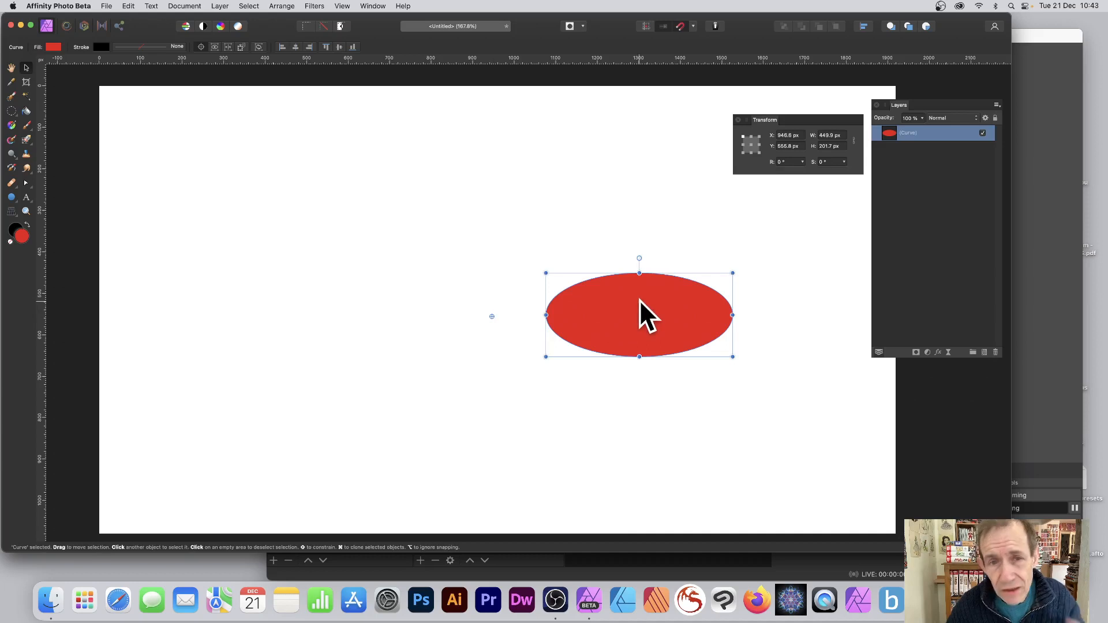
Add 3D and Outer Shadow layer effects to the ellipse, with shadow radius 7.1 px, offset 9.8 px and intensity 48%
click(938, 352)
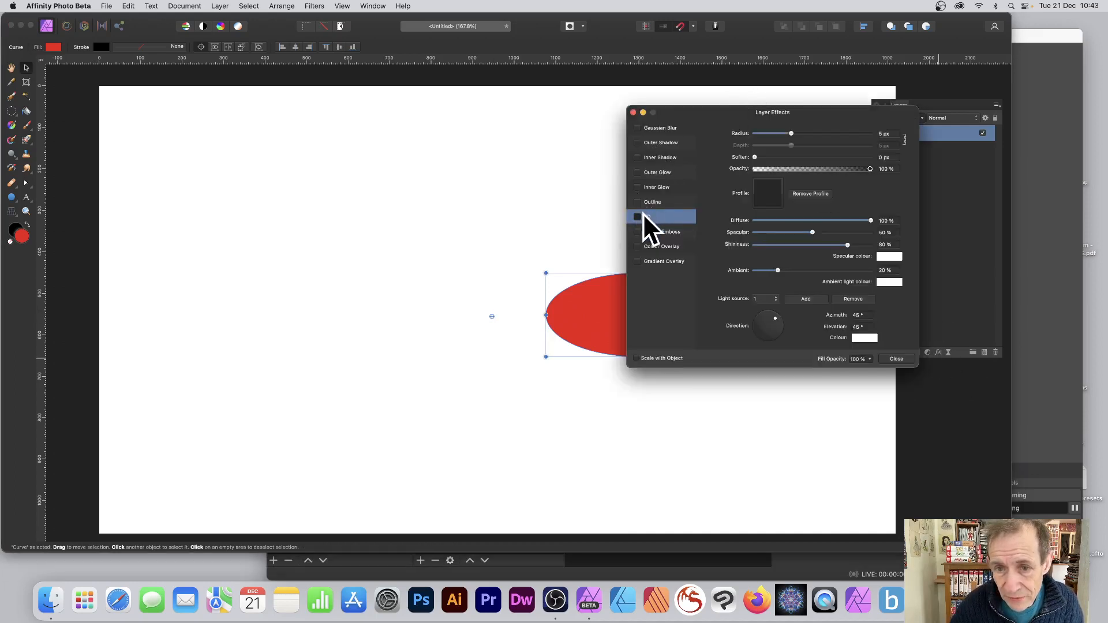
click(641, 215)
mouse_move(791, 134)
mouse_down()
mouse_move(810, 130)
mouse_move(804, 169)
mouse_up()
click(649, 142)
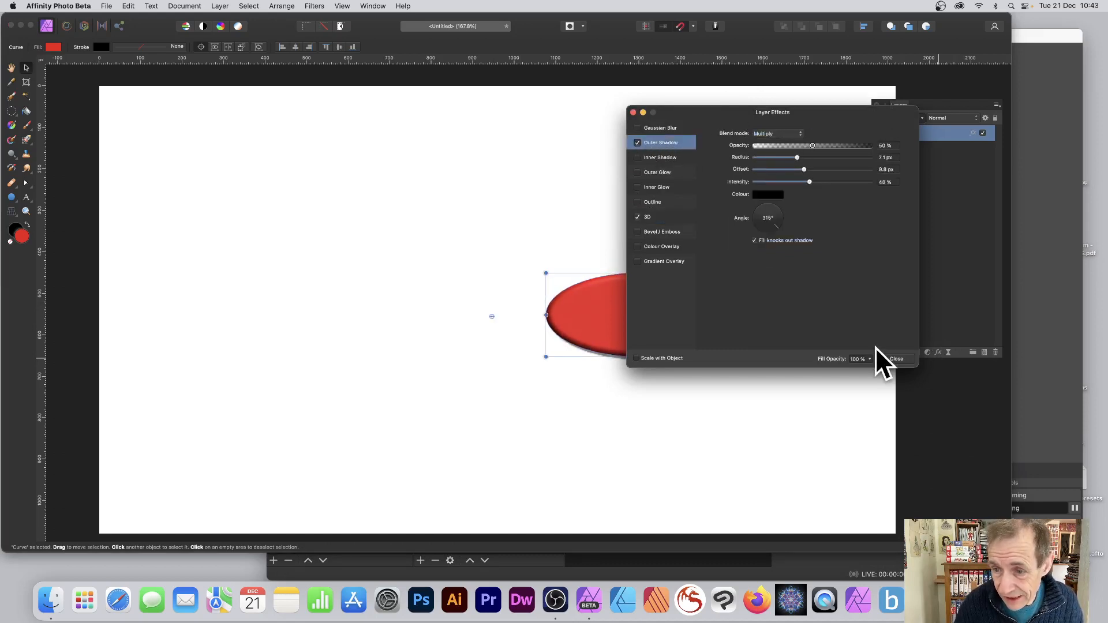
click(897, 358)
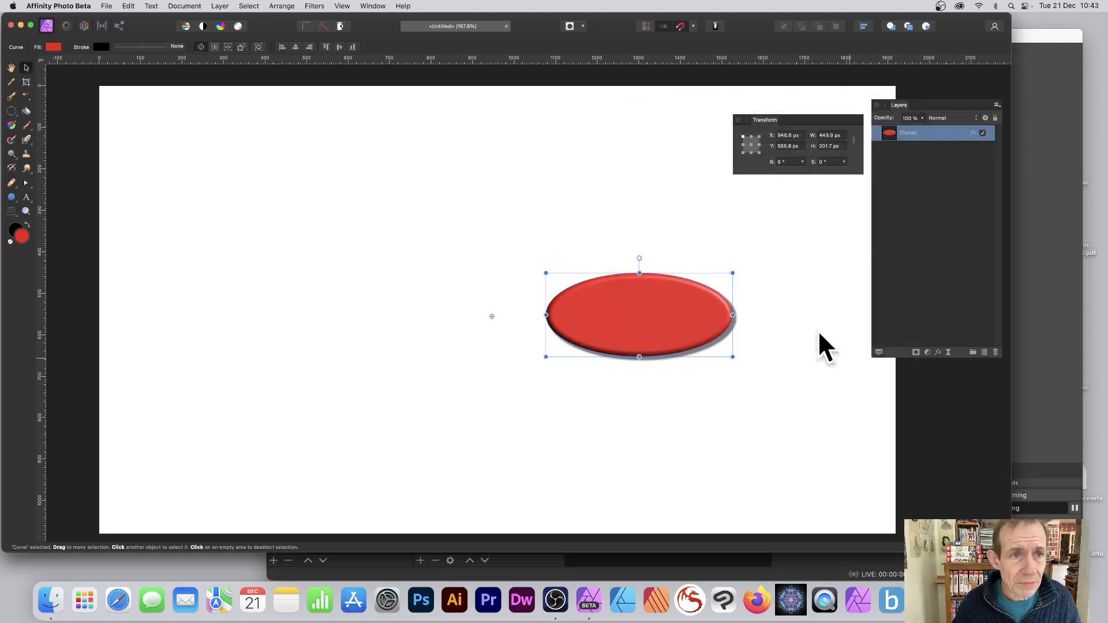
Create a linked duplicate of the ellipse and rotate it to 90° around the shifted origin
click(219, 5)
mouse_move(249, 6)
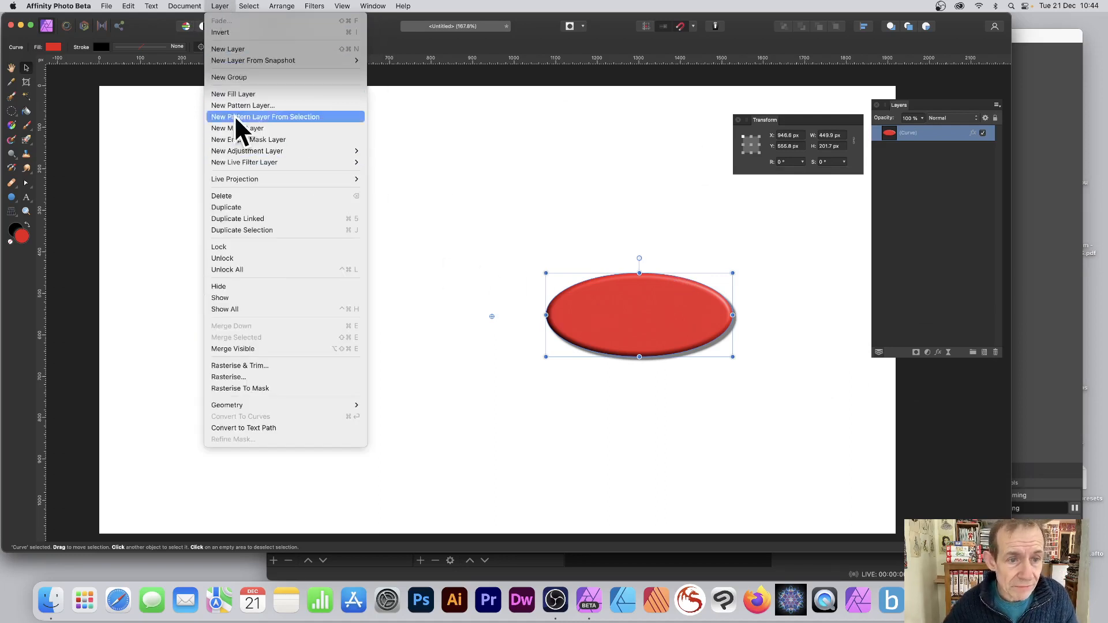
click(248, 219)
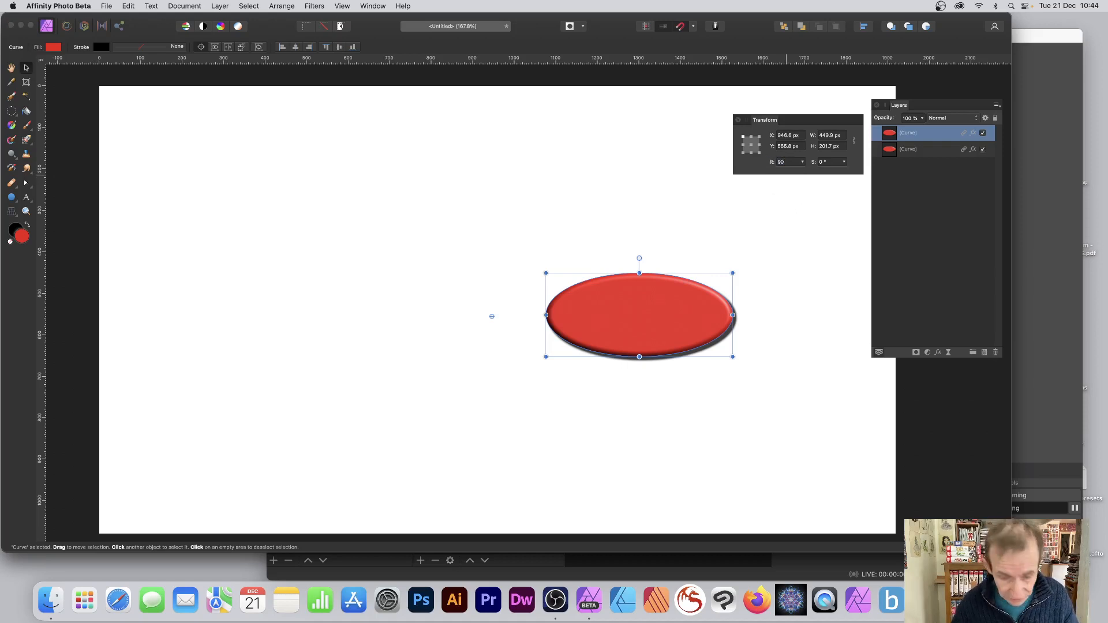
key(Tab)
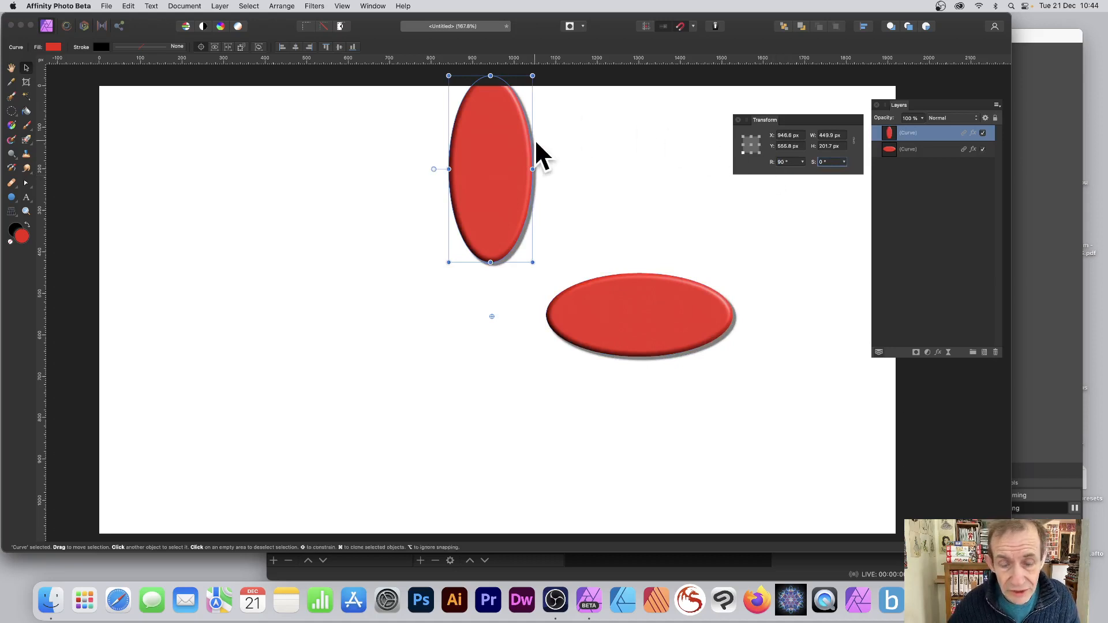
Create a linked duplicate of the upper ellipse and set its rotation to 180°
click(220, 6)
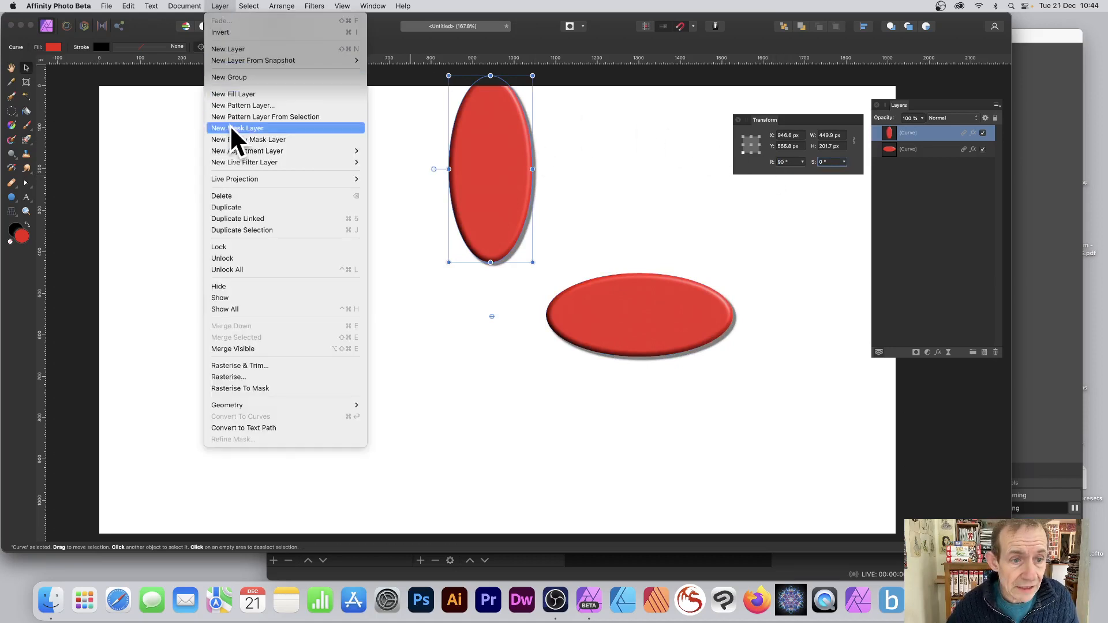
click(232, 214)
key(shift+Tab)
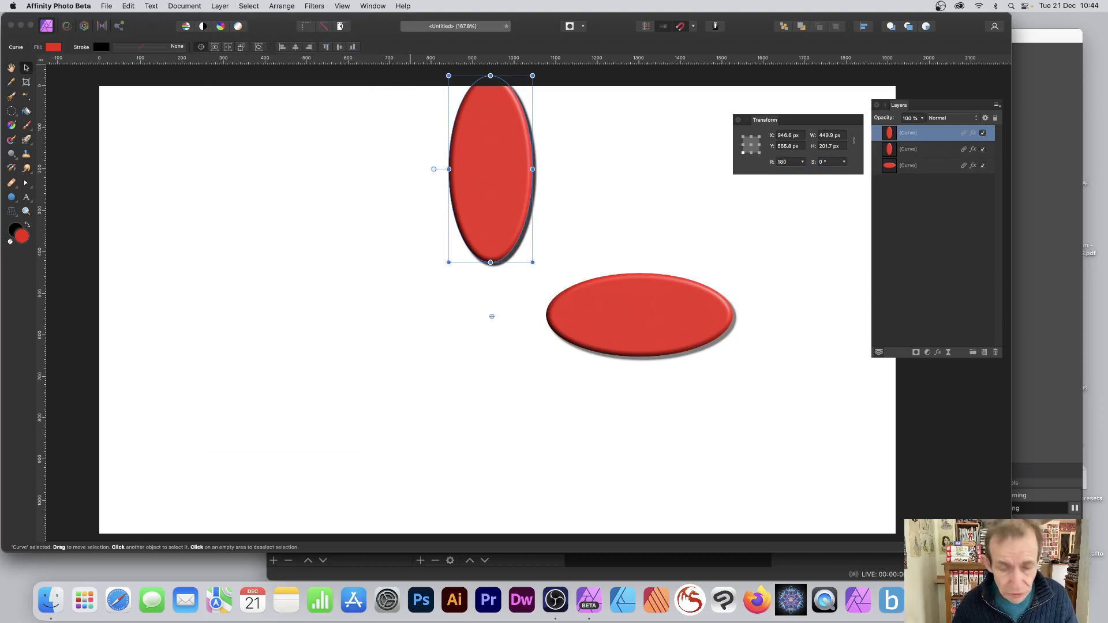
text(180)
key(Tab)
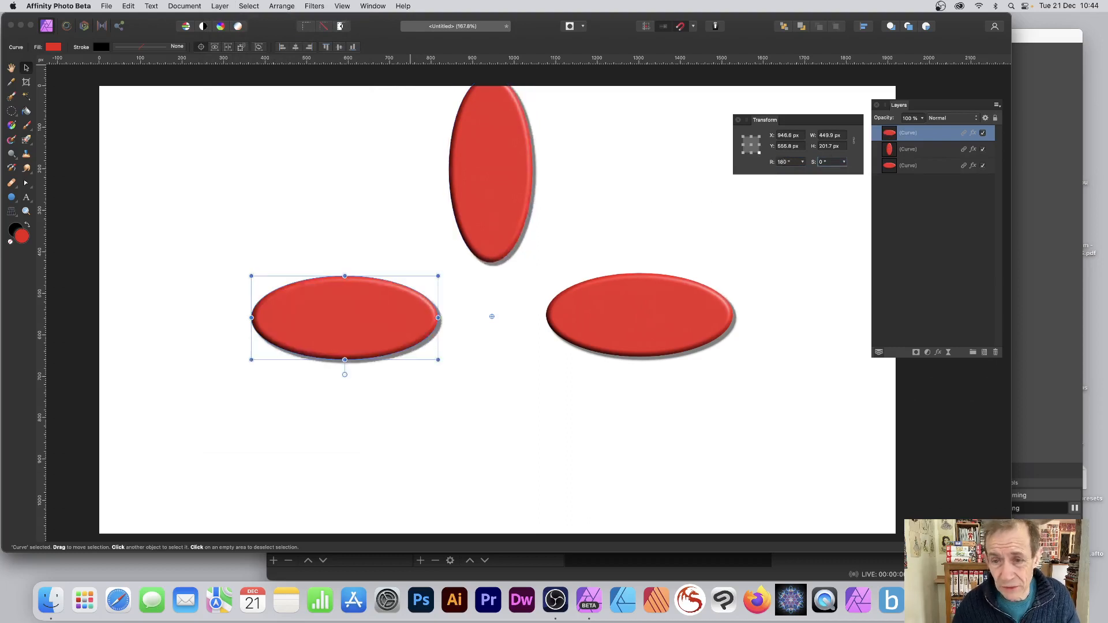
Add a fourth petal as a linked duplicate of the 180° ellipse and set its rotation to 270°
click(219, 6)
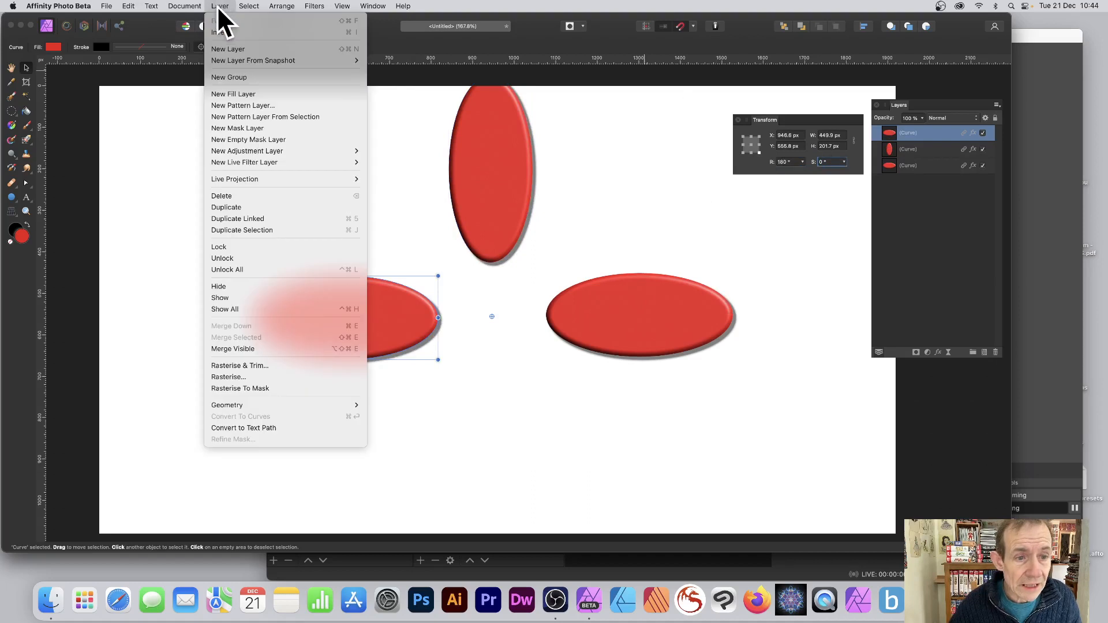
click(254, 219)
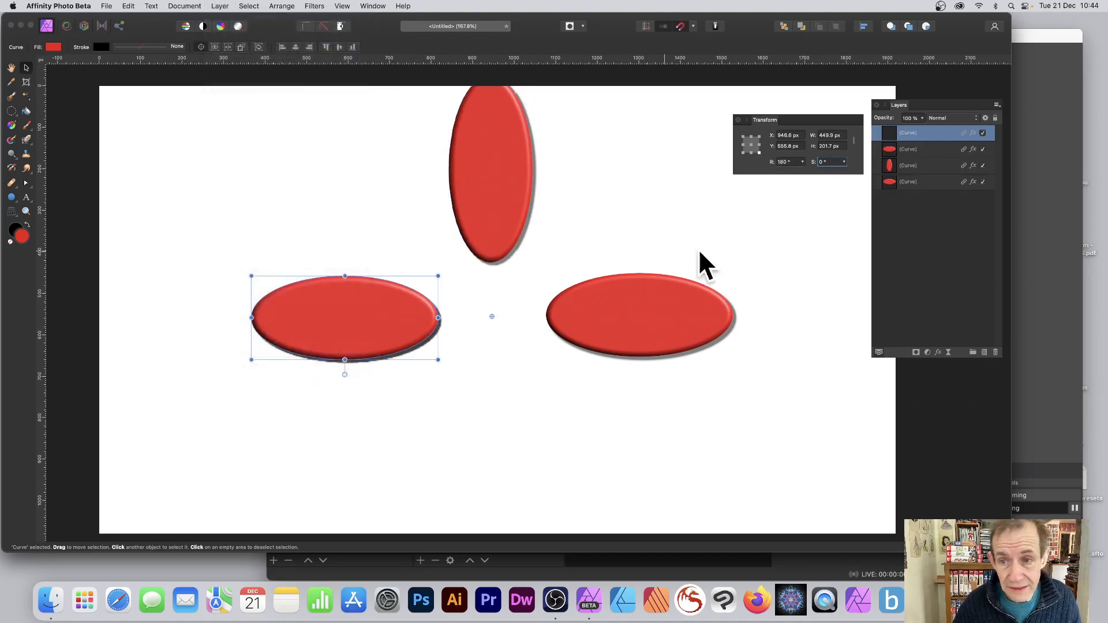
click(792, 161)
text(270)
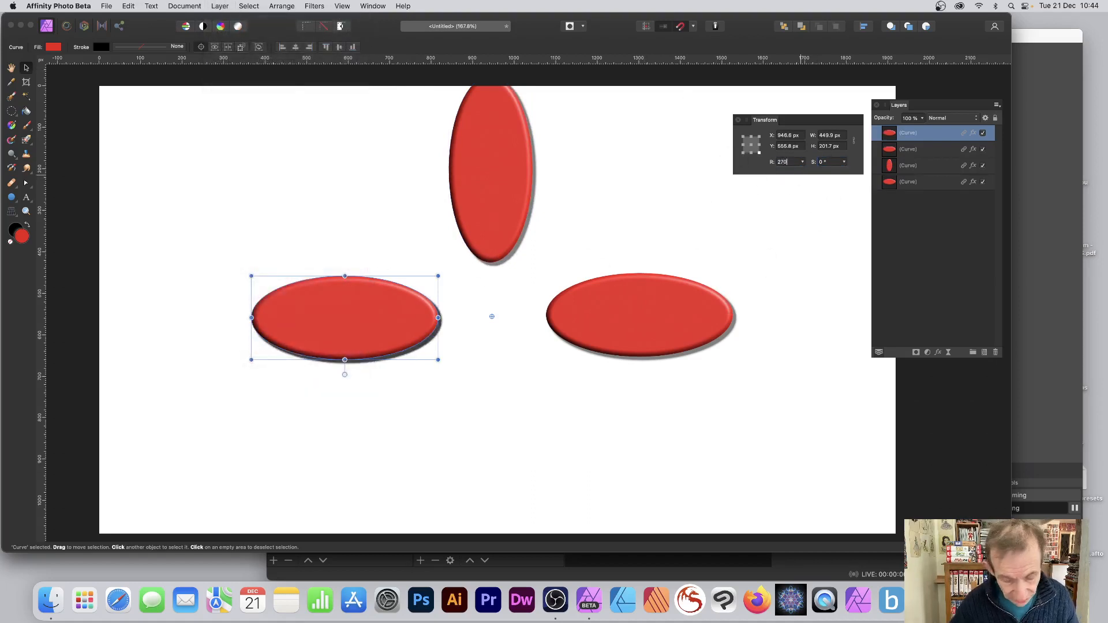
key(Tab)
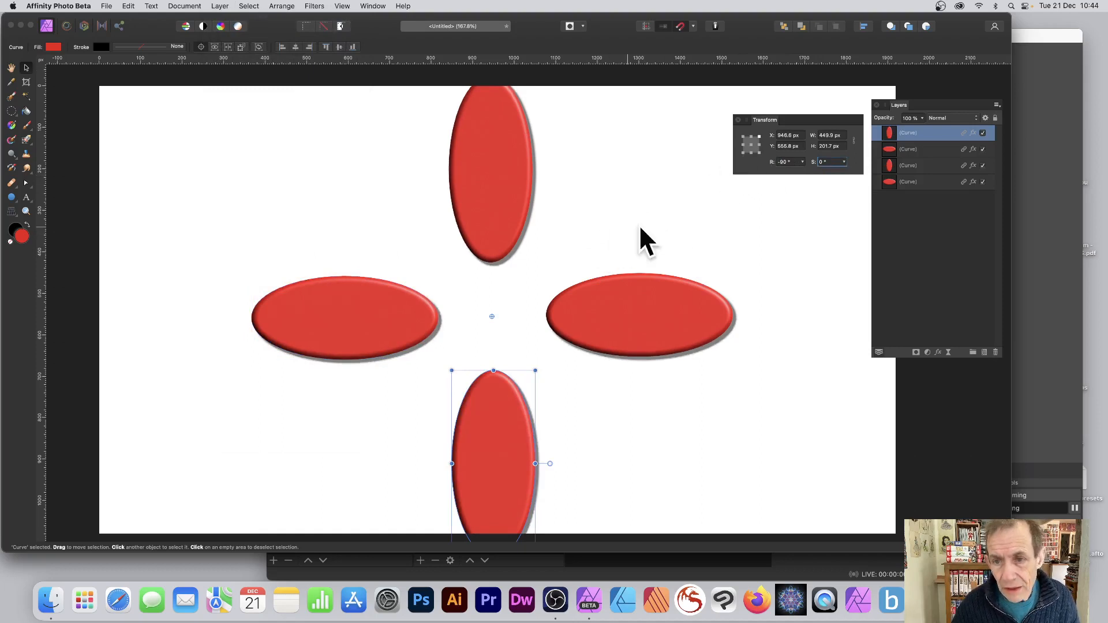
Create linked duplicates of all four ellipses, shrink them to about 705 px overall, centre them and rotate them about -48°
shift+click(915, 181)
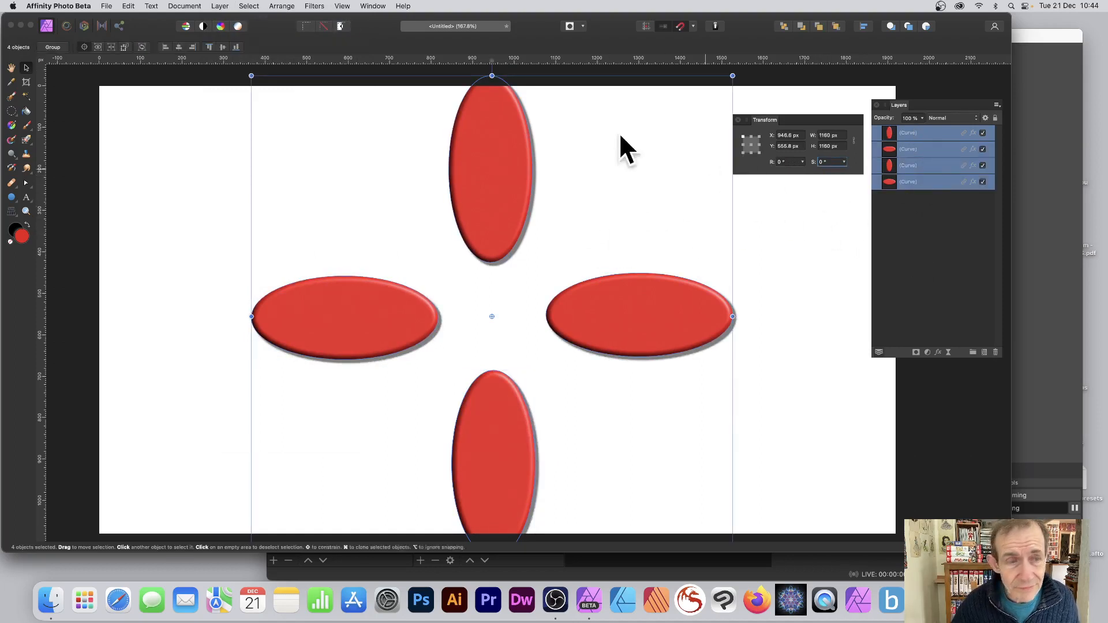
click(218, 6)
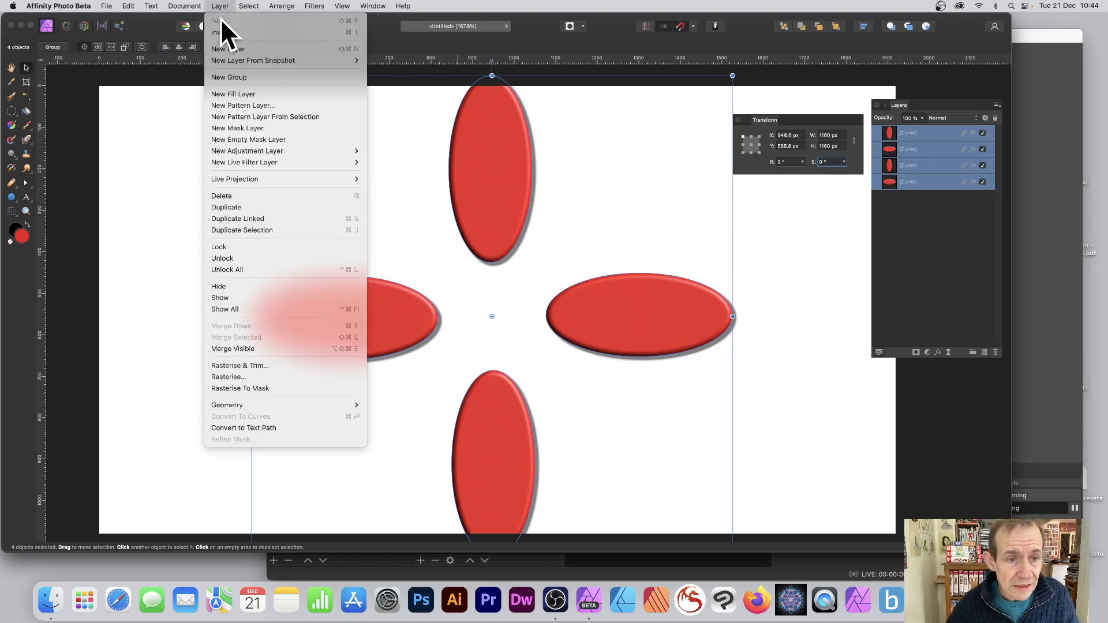
click(264, 219)
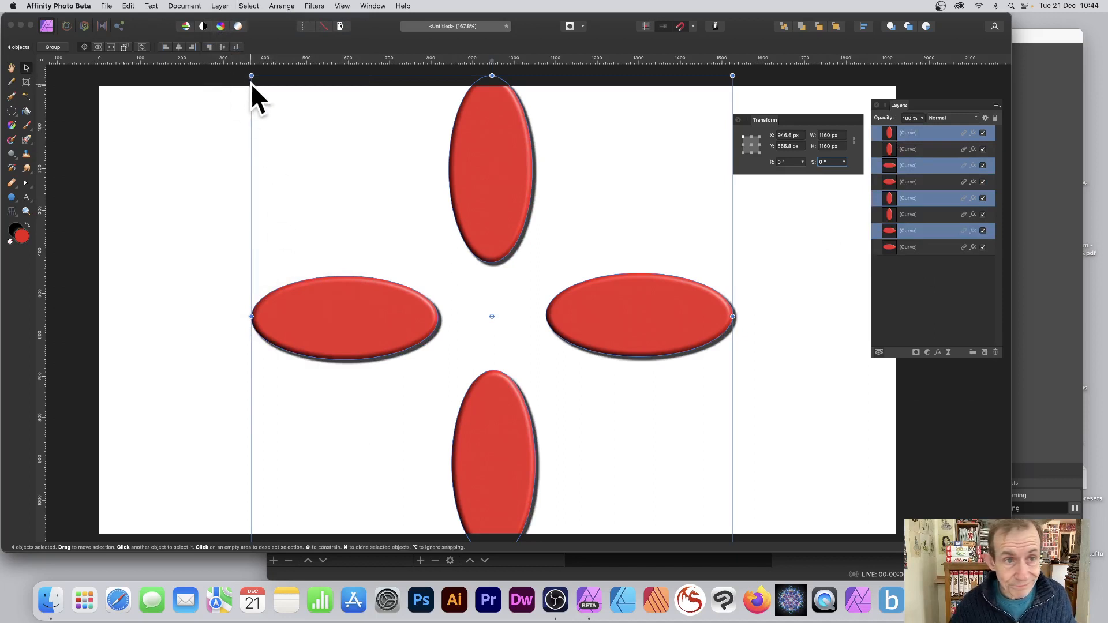
drag(251, 76, 438, 267)
drag(590, 318, 482, 219)
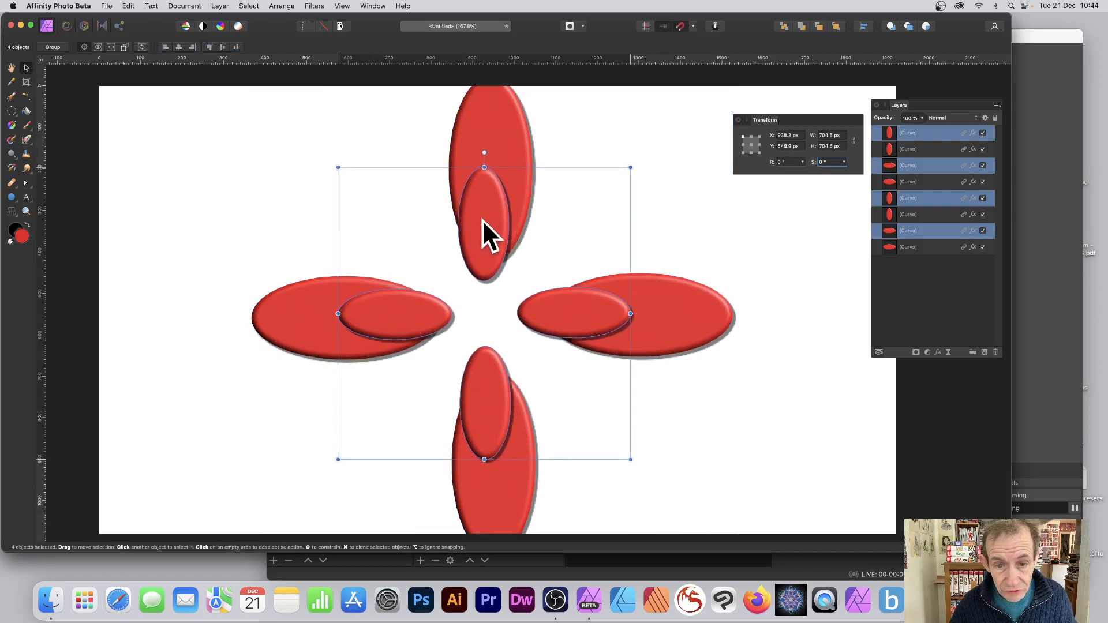
drag(633, 163, 686, 319)
Create linked duplicates of the four smaller petals, shrink them to about 317 px overall and rotate them about -37.5°
click(228, 5)
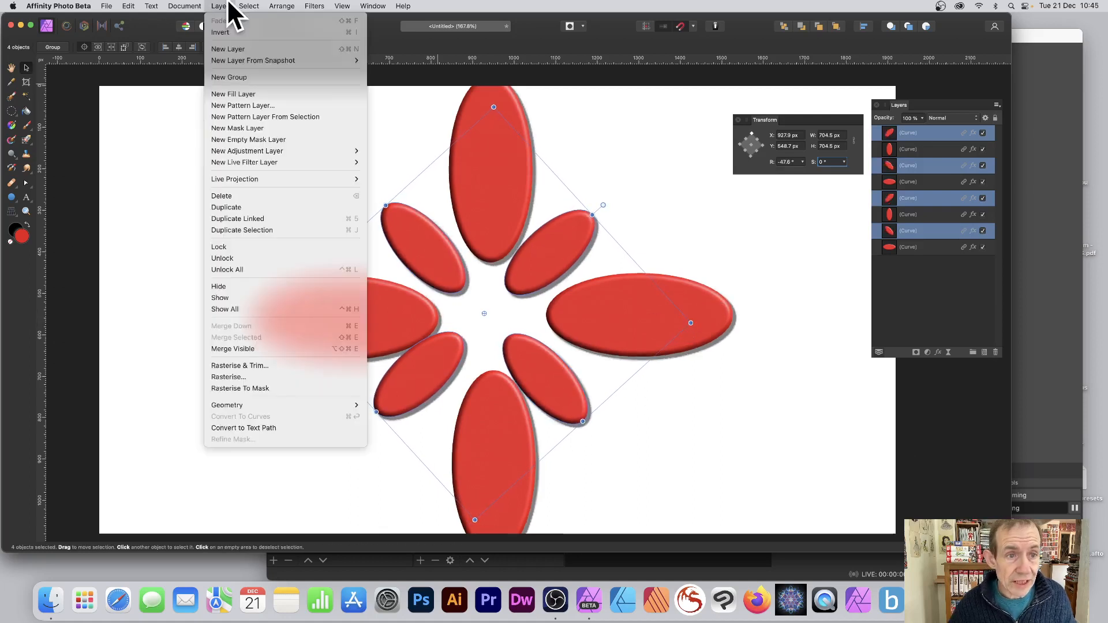
click(252, 220)
drag(374, 202, 441, 265)
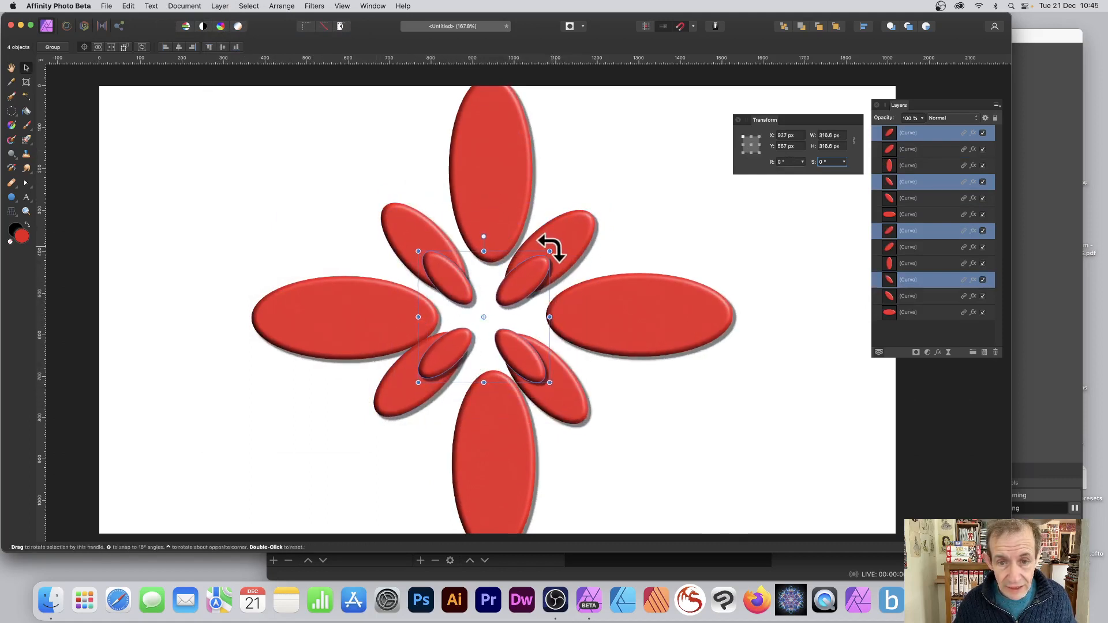
drag(549, 248, 575, 305)
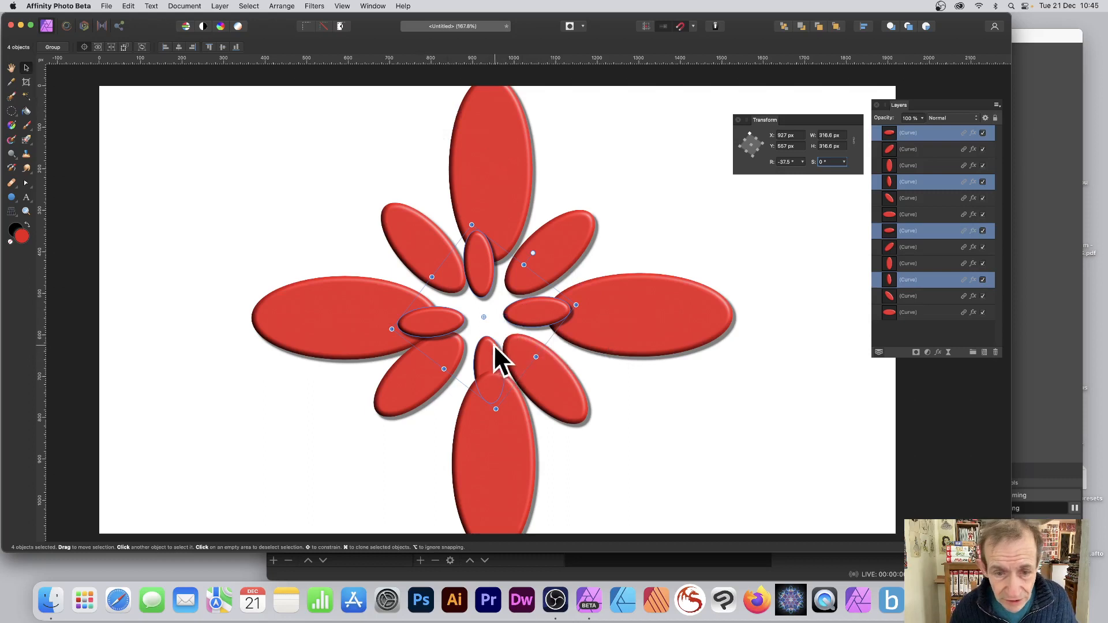
Bring the four innermost petals to the front, adjust their rotation to about -42°, and deselect them
click(278, 6)
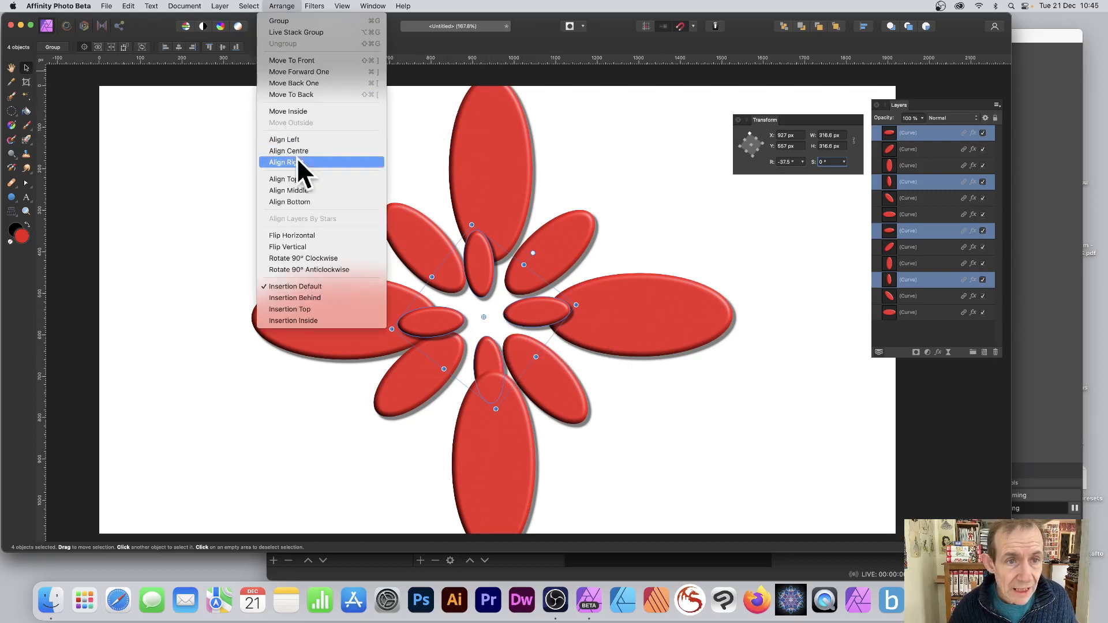
click(317, 62)
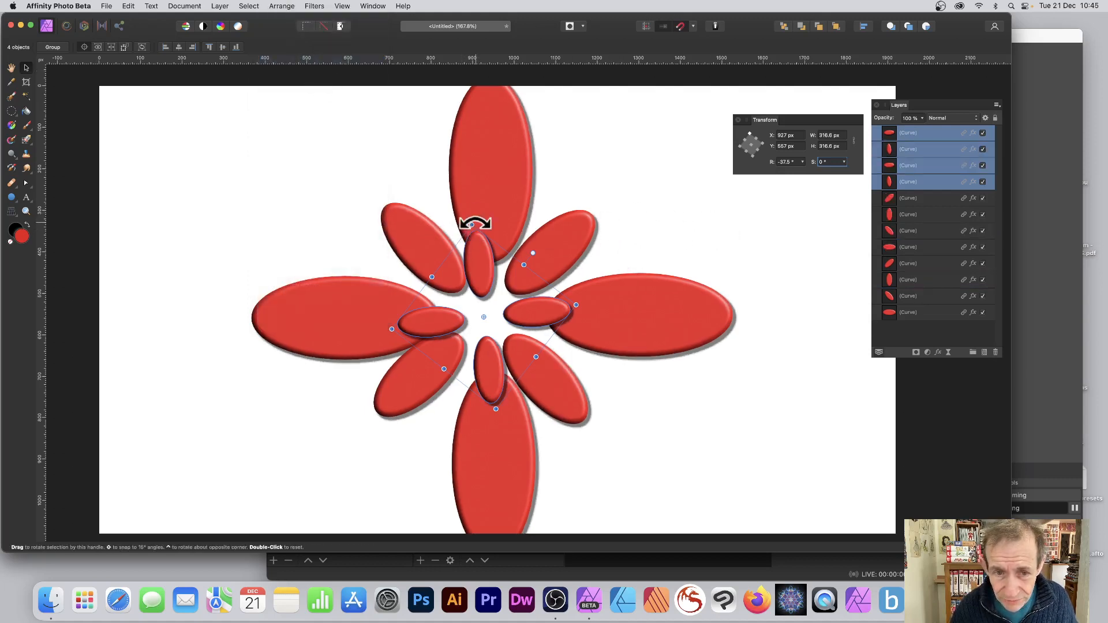
drag(472, 222, 479, 218)
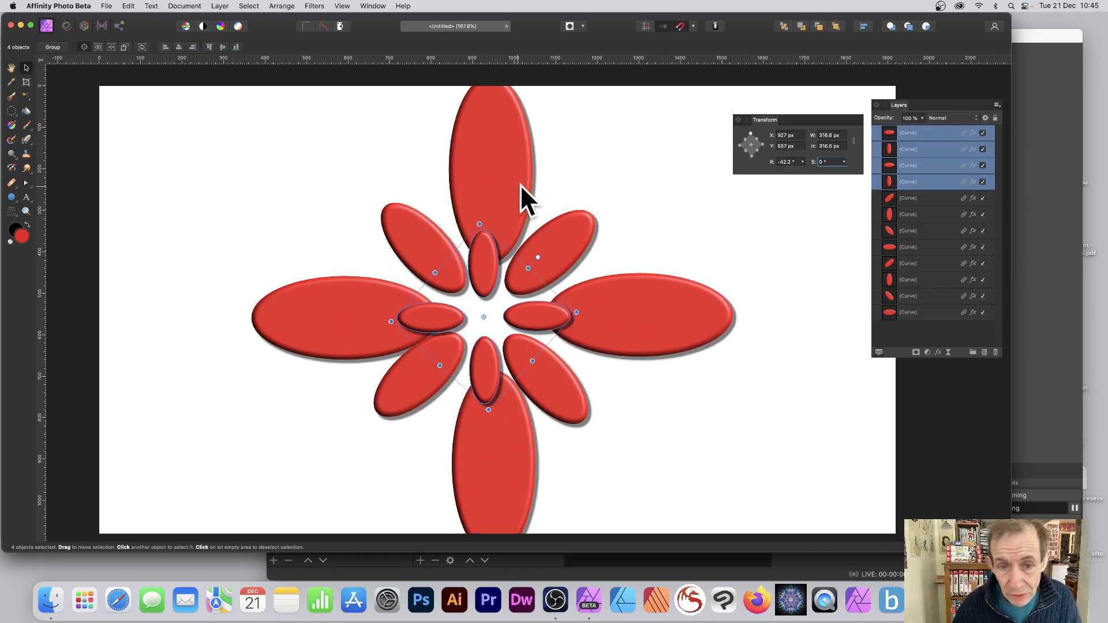
click(616, 187)
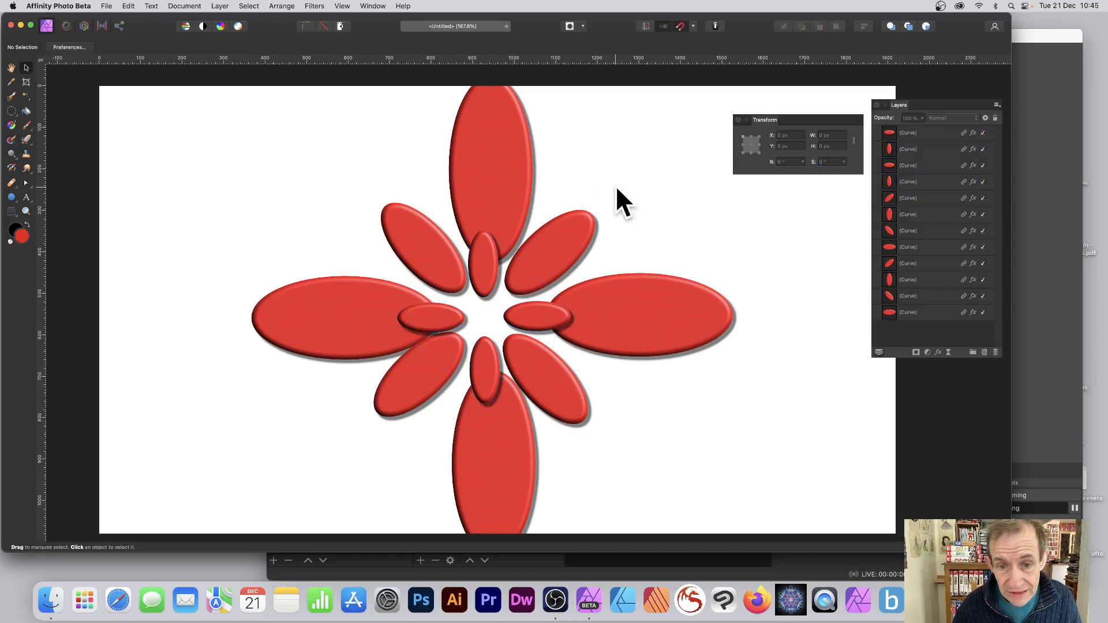
Reshape the small upper petal with the Node tool, pulling its tip to about X 1098 px, Y 254 px and bowing its outer edge
click(480, 252)
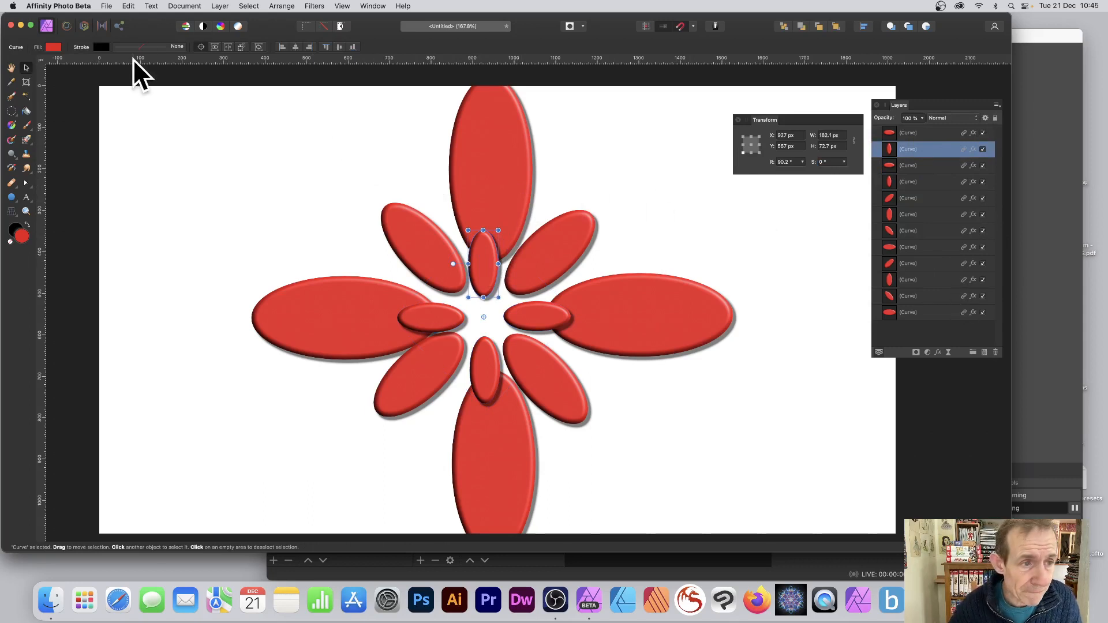
click(26, 183)
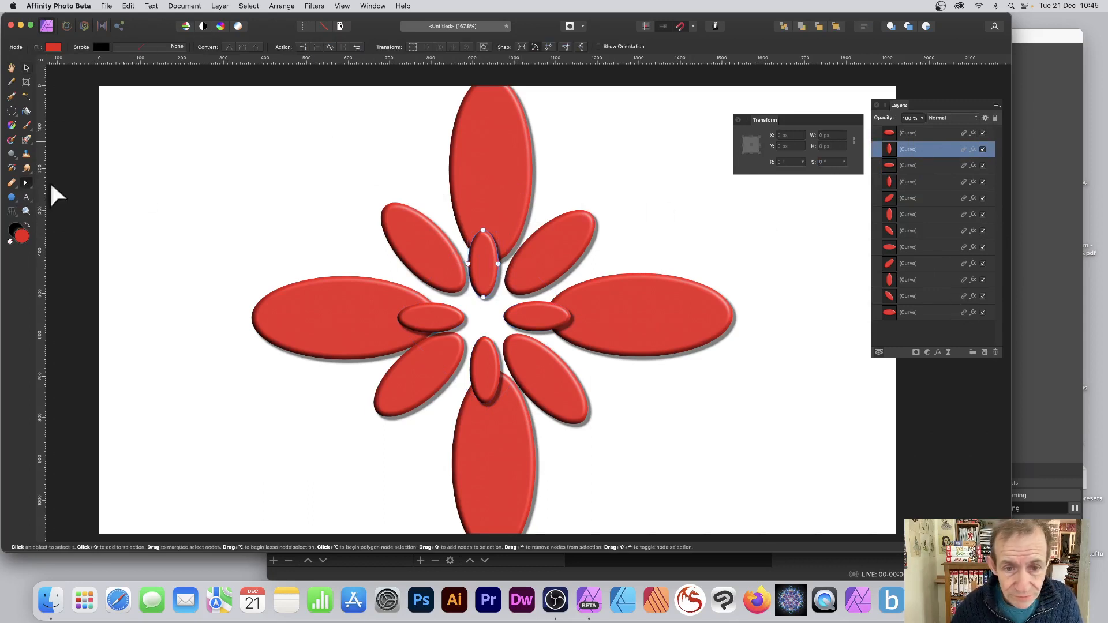
drag(483, 230, 555, 191)
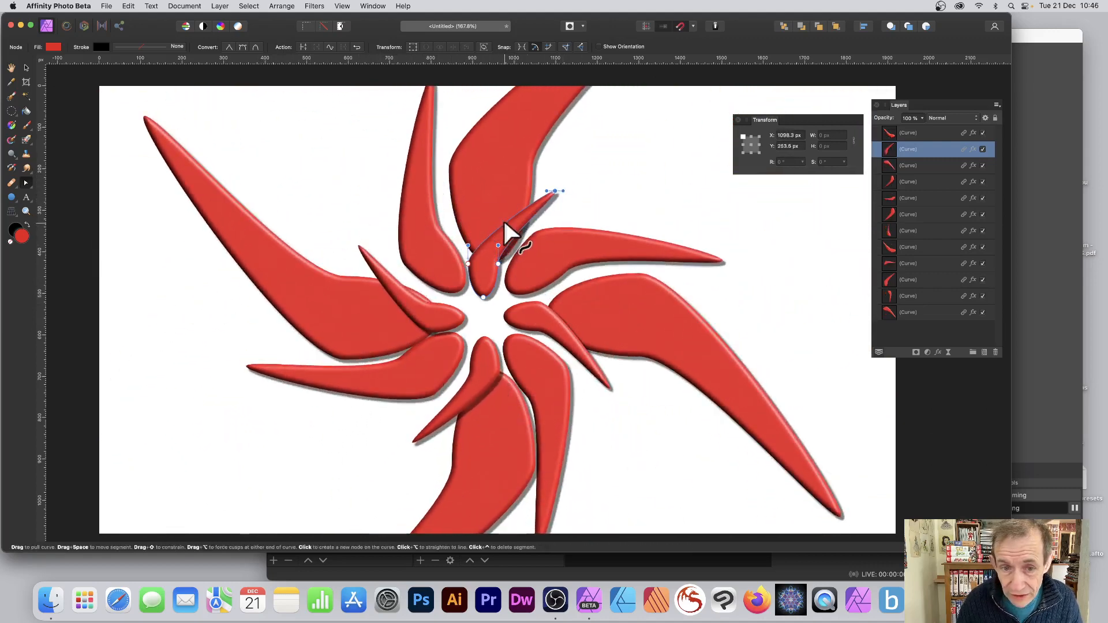
drag(504, 223, 480, 207)
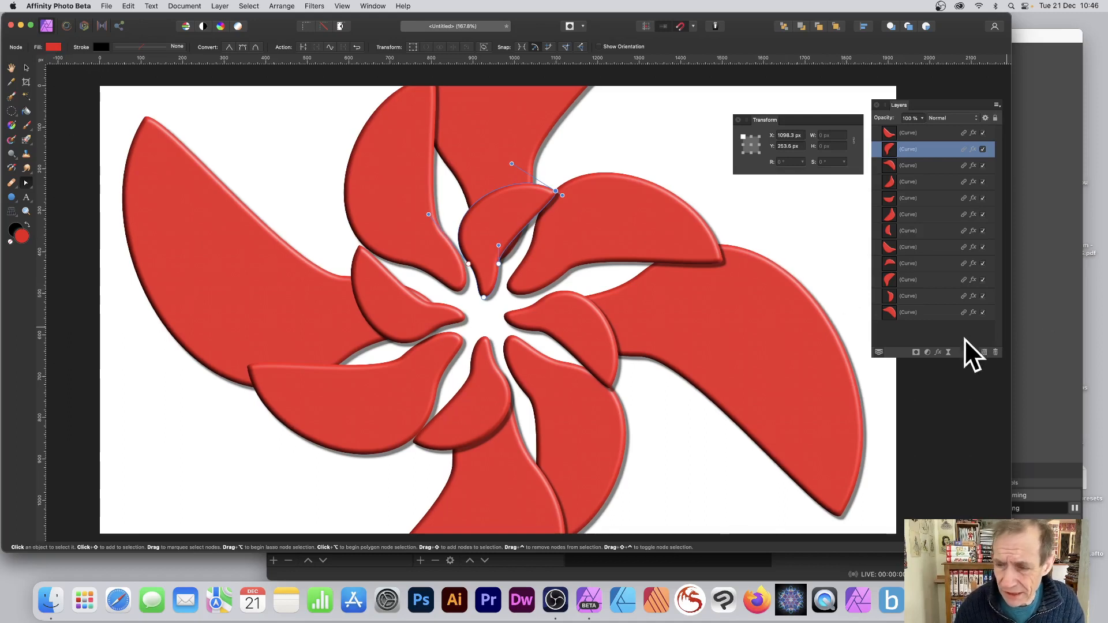
Add a linear black-to-white Gradient Overlay effect to the selected petal with Scale X 71% and an angle of about 299°
click(938, 353)
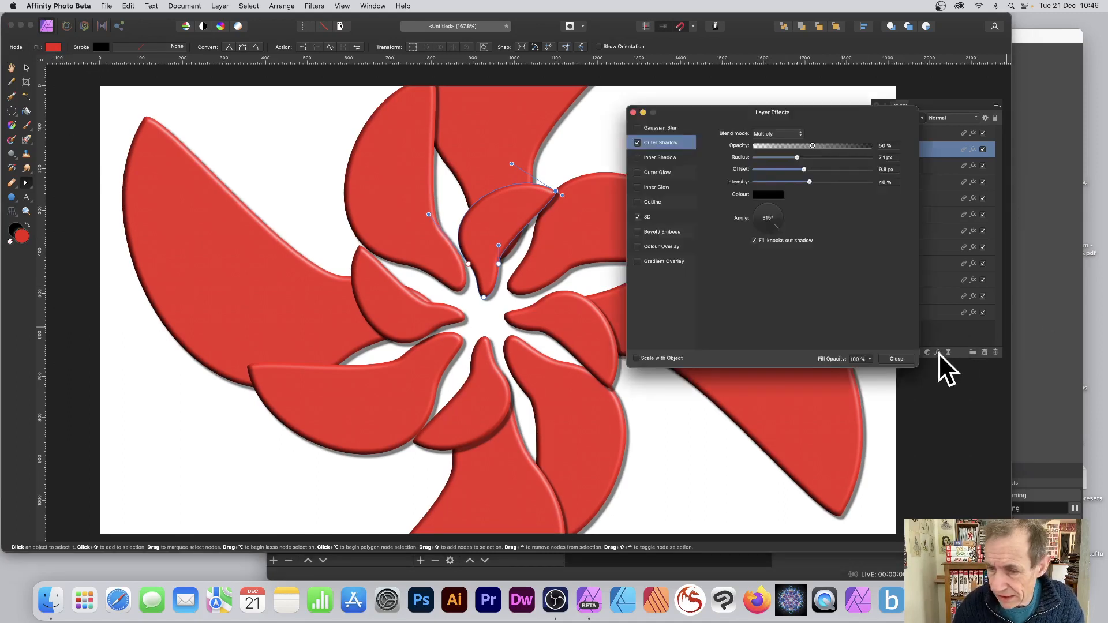
click(653, 263)
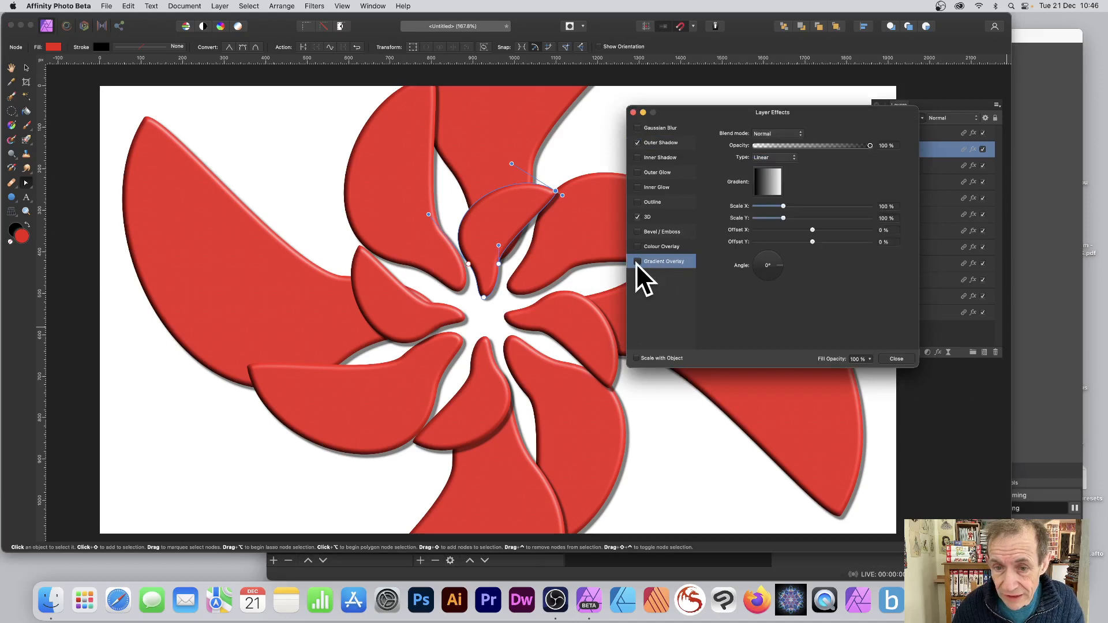
click(637, 262)
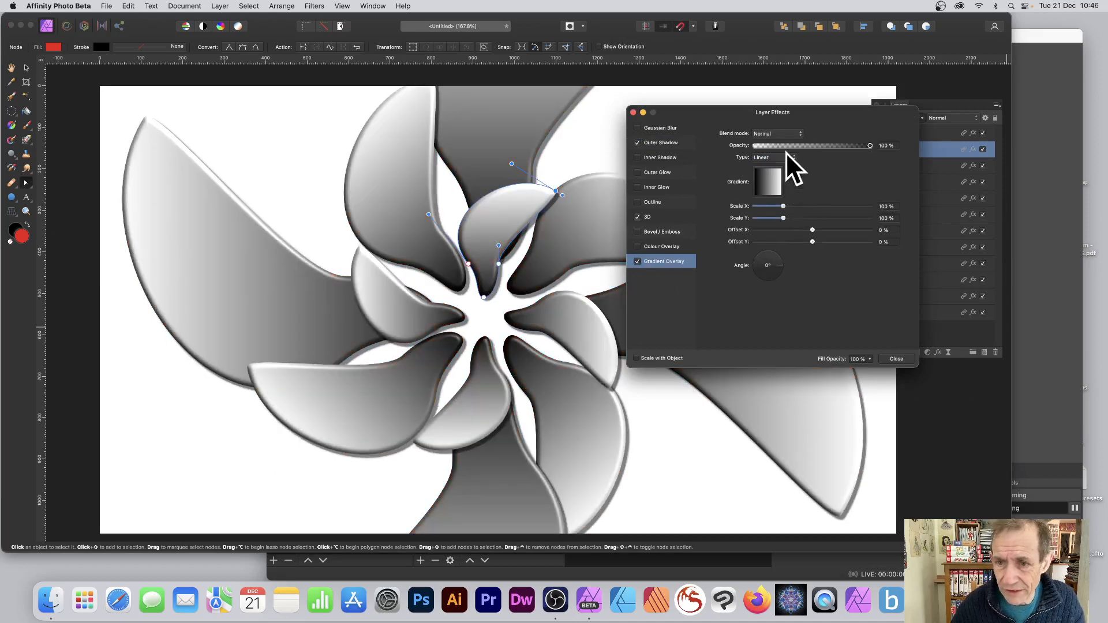
mouse_move(781, 206)
mouse_down()
mouse_move(811, 207)
mouse_move(775, 206)
mouse_up()
click(775, 176)
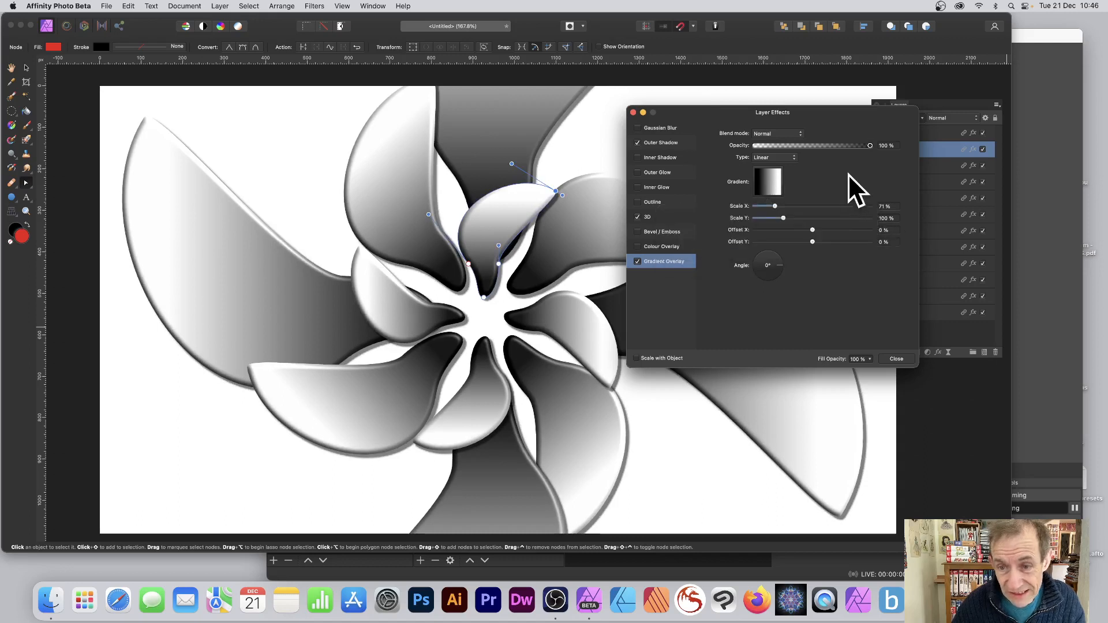
drag(781, 264, 775, 279)
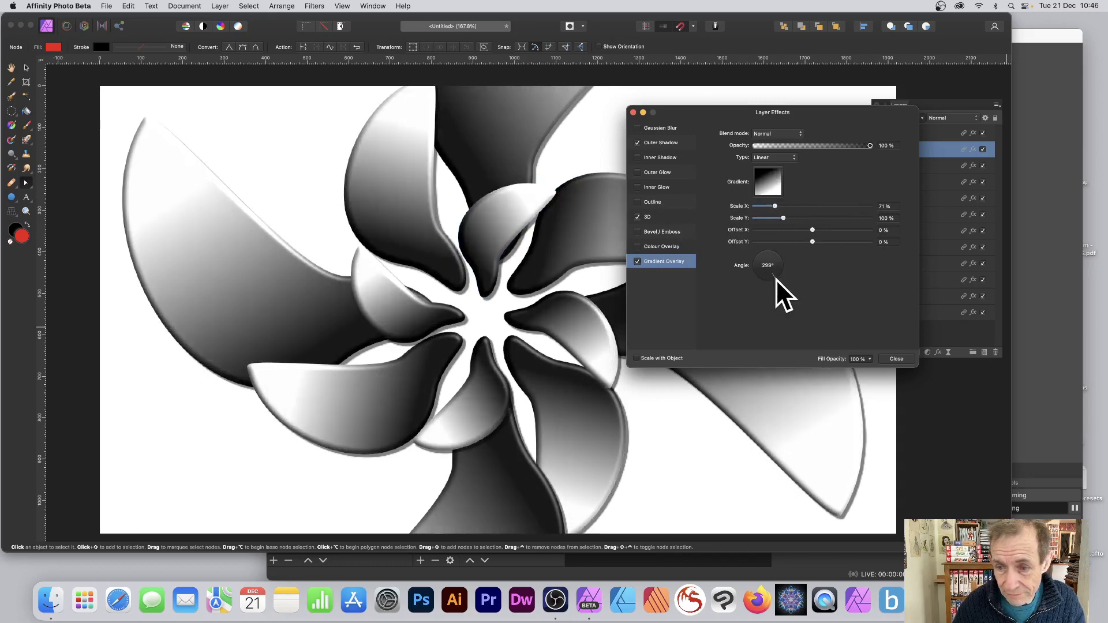
click(897, 358)
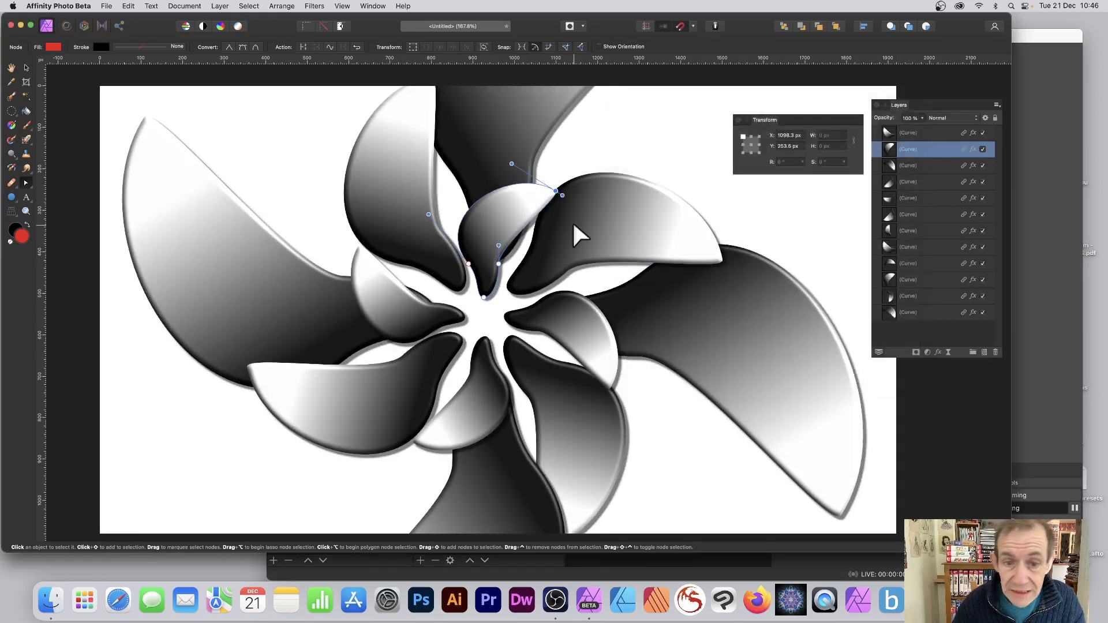
Stretch the selected petal's curve outward into a long blade and move its upper node inward to bend it
drag(529, 220, 707, 170)
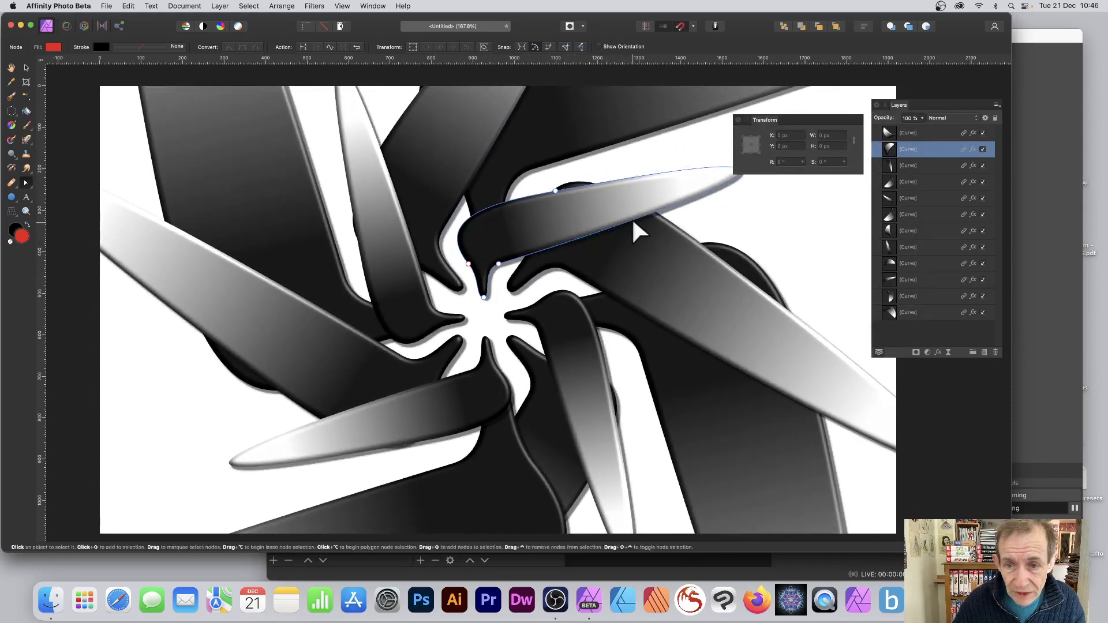
drag(633, 223, 621, 182)
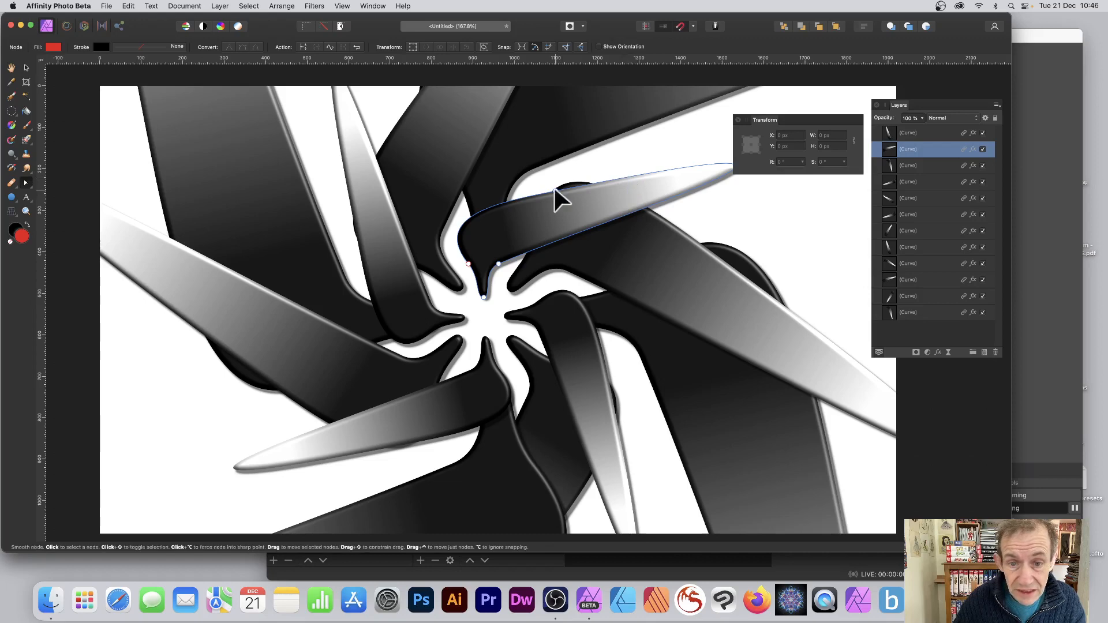
drag(555, 191, 492, 238)
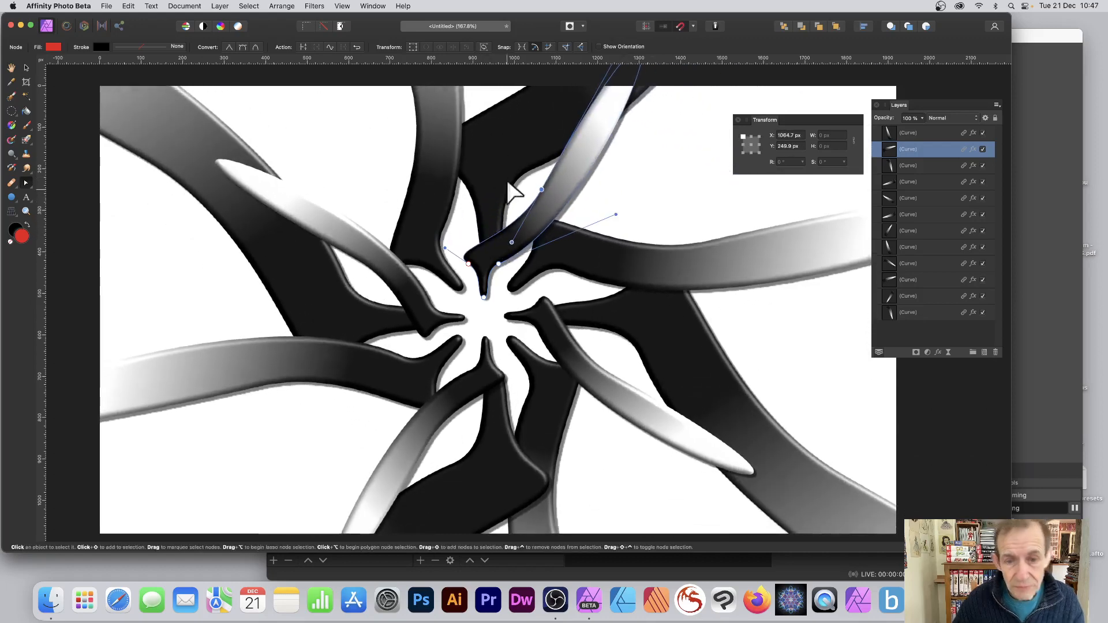